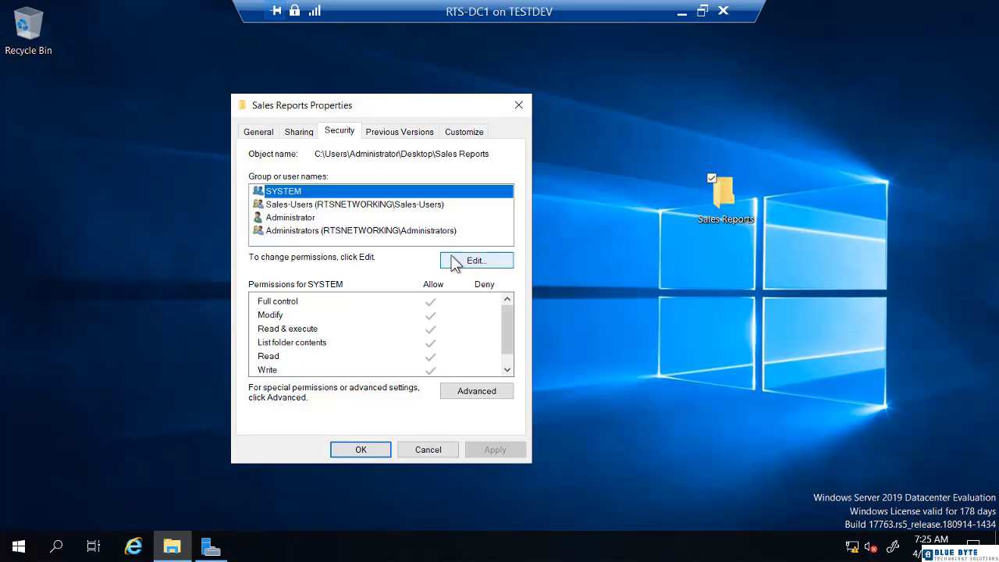
Review the basic permissions of the Sales-Users group on the Sales Reports folder, then close the permissions editor.
left_click(473, 259)
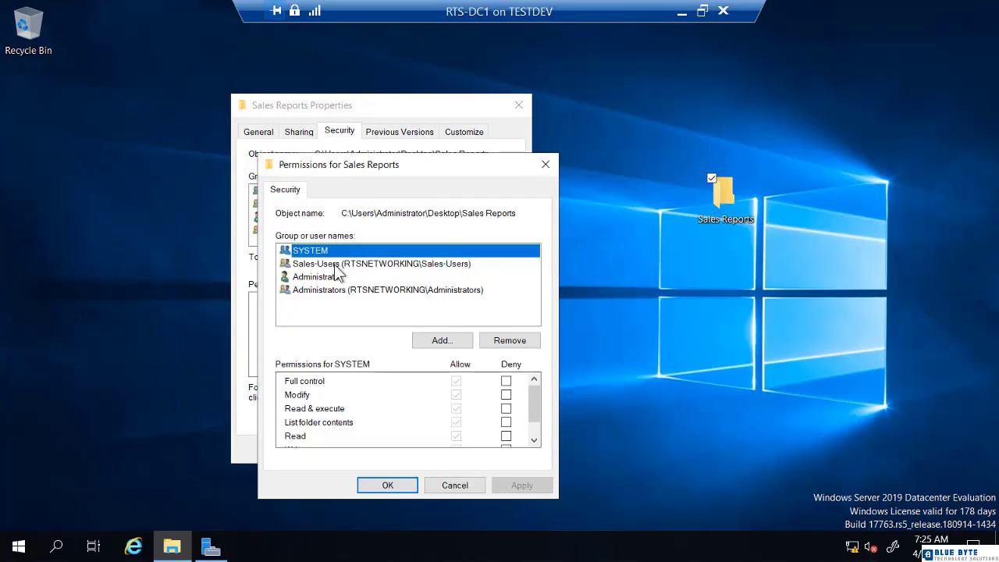
left_click(334, 263)
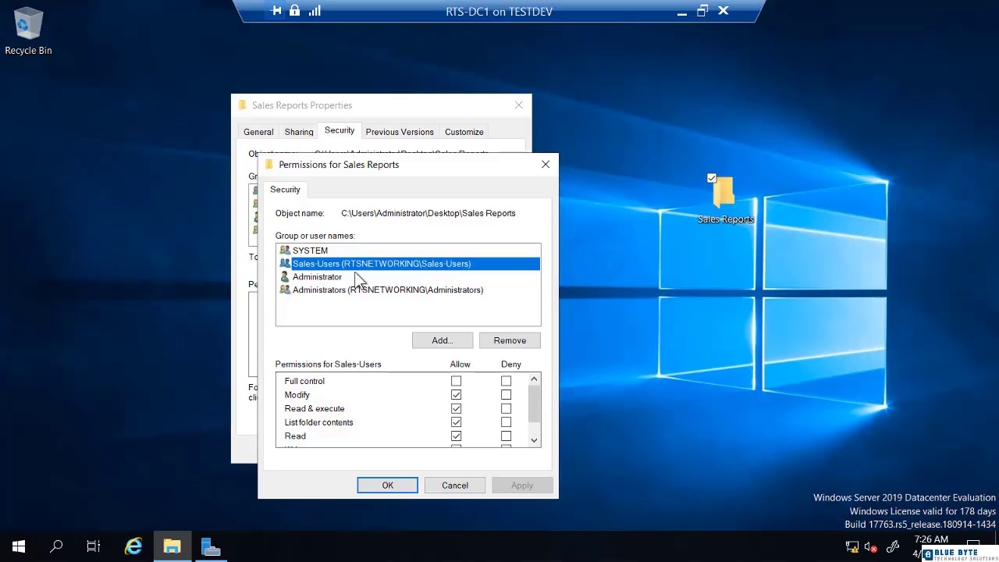
left_click(394, 483)
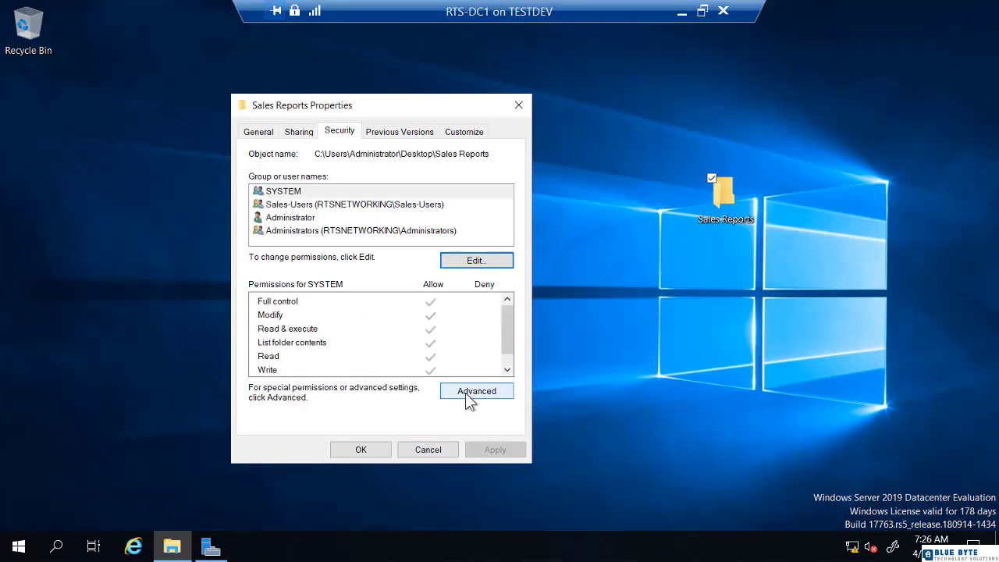
In the Sales-Users advanced permission entry, clear Delete, allow Delete subfolders and files, and apply the change to the Sales Reports folder.
left_click(465, 392)
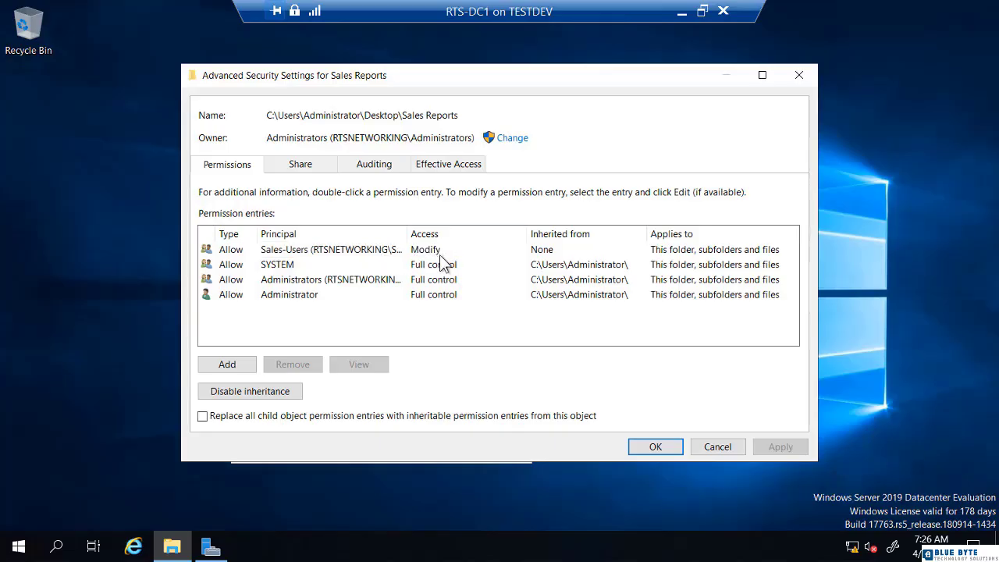
left_click(375, 250)
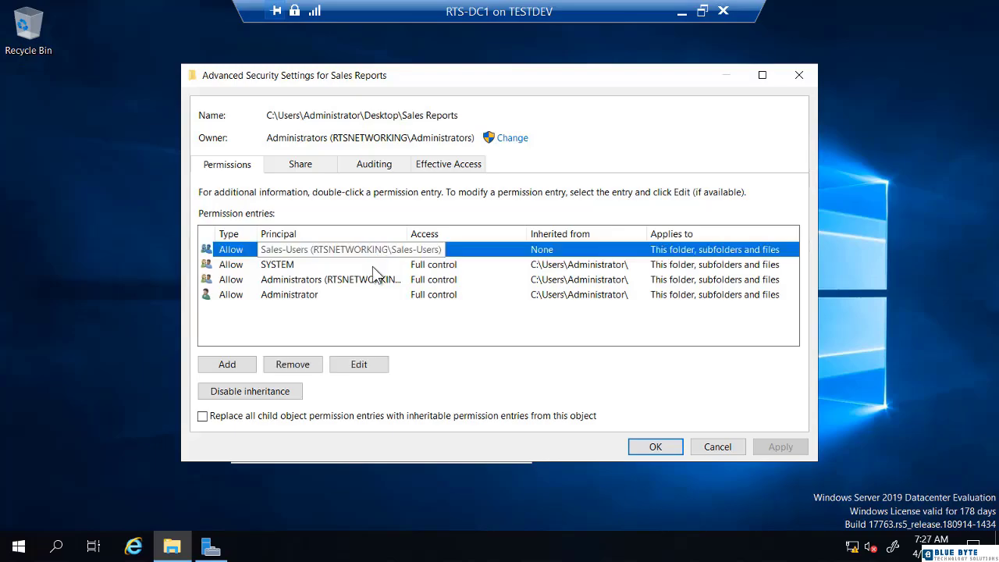
left_click(356, 370)
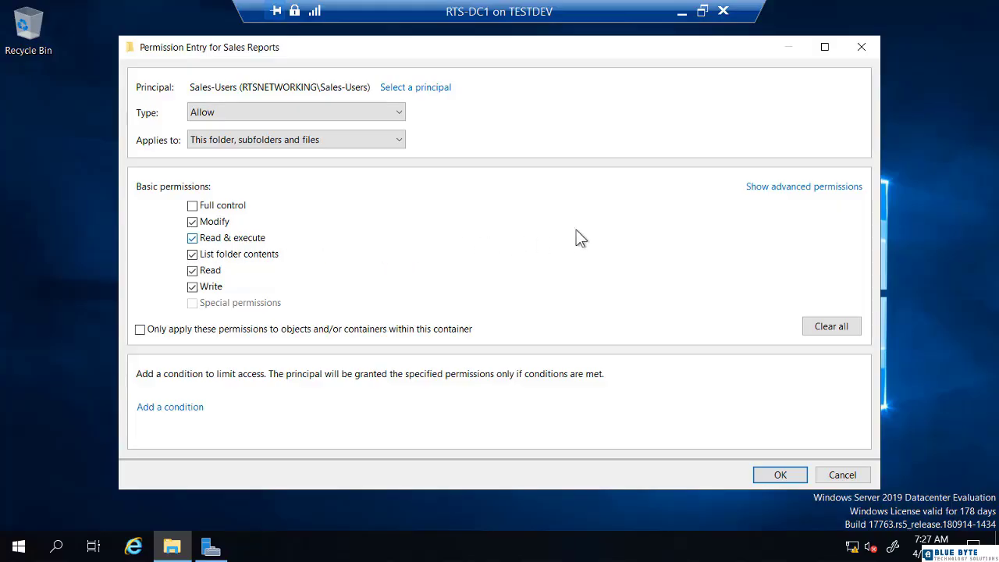
left_click(768, 191)
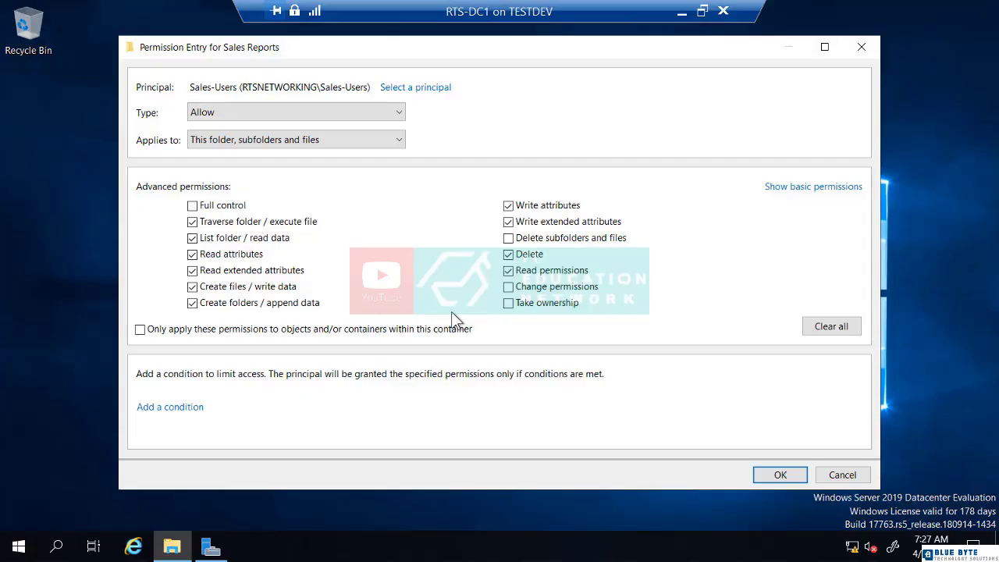
left_click(507, 254)
left_click(507, 238)
left_click(777, 478)
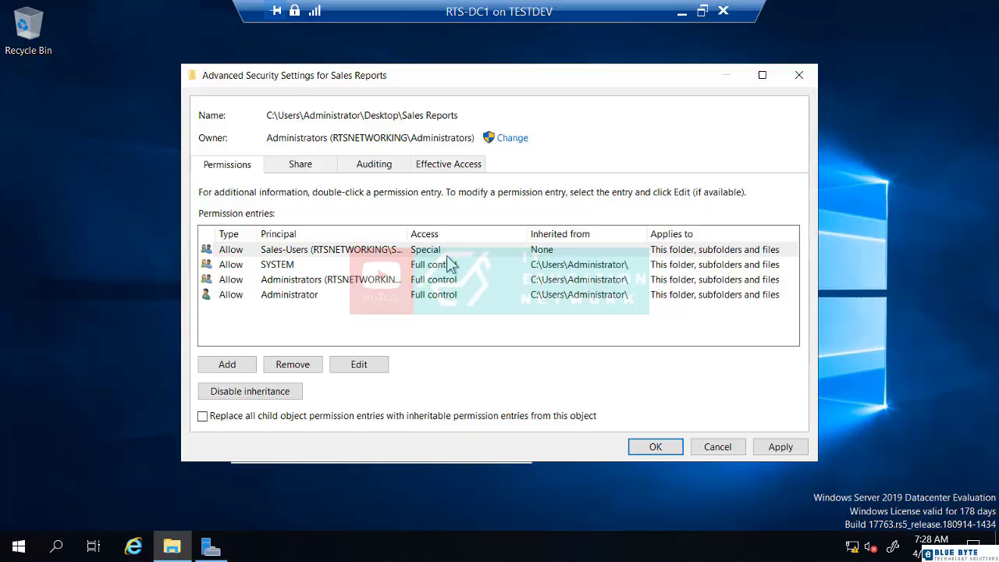
left_click(655, 447)
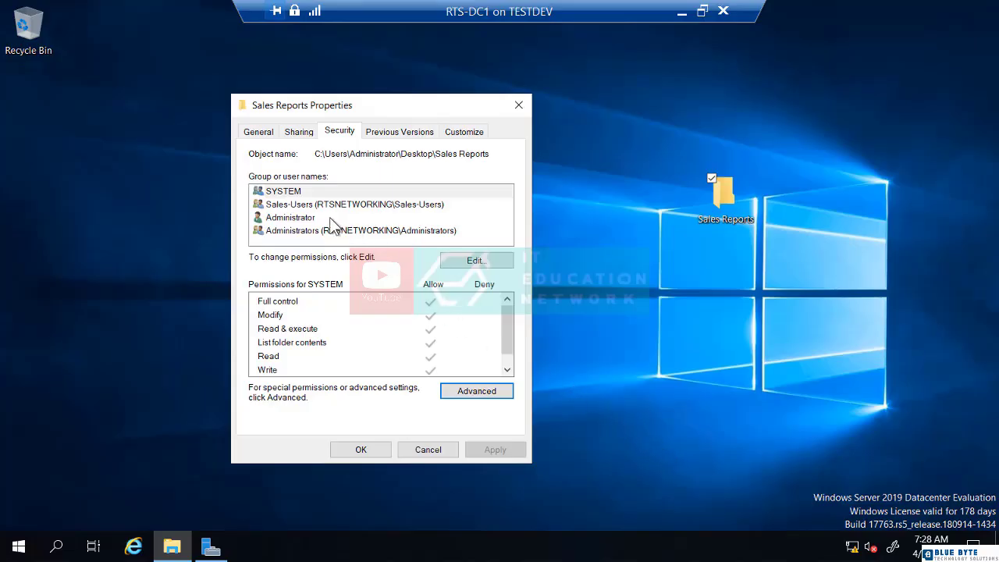
Examine the full list of Sales-Users permissions on Sales Reports, including Special permissions, and close the editor without changes.
left_click(319, 205)
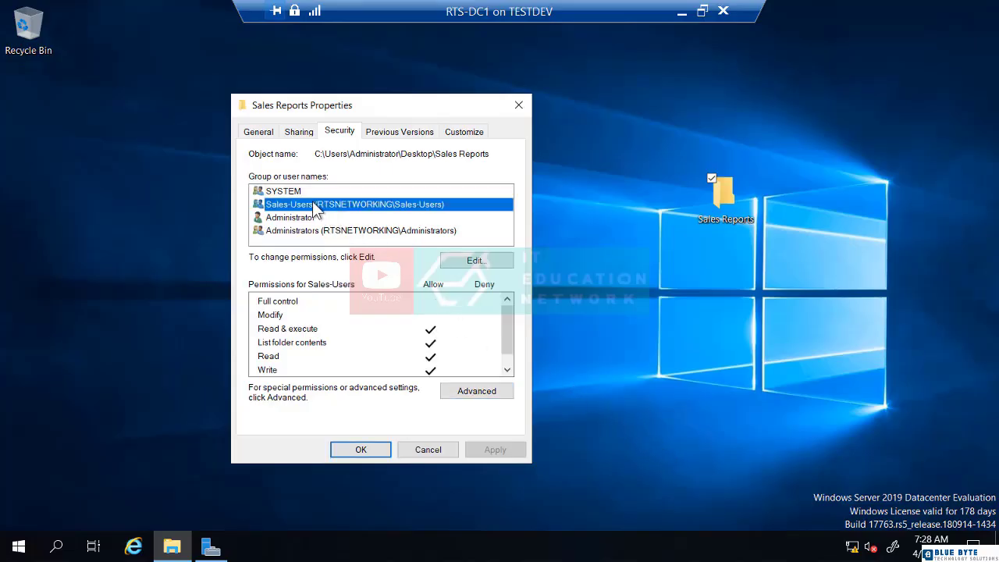
left_click(469, 261)
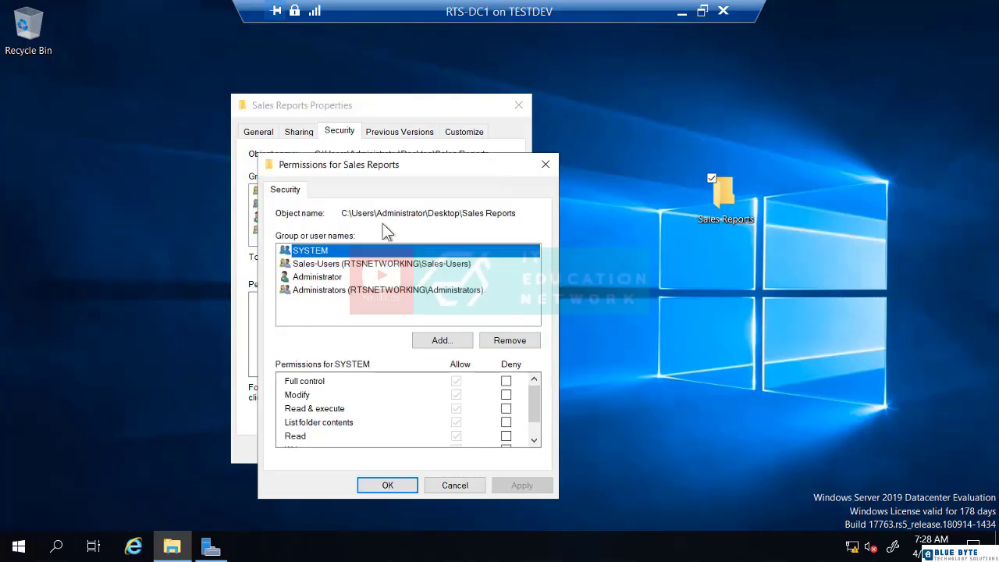
left_click(384, 264)
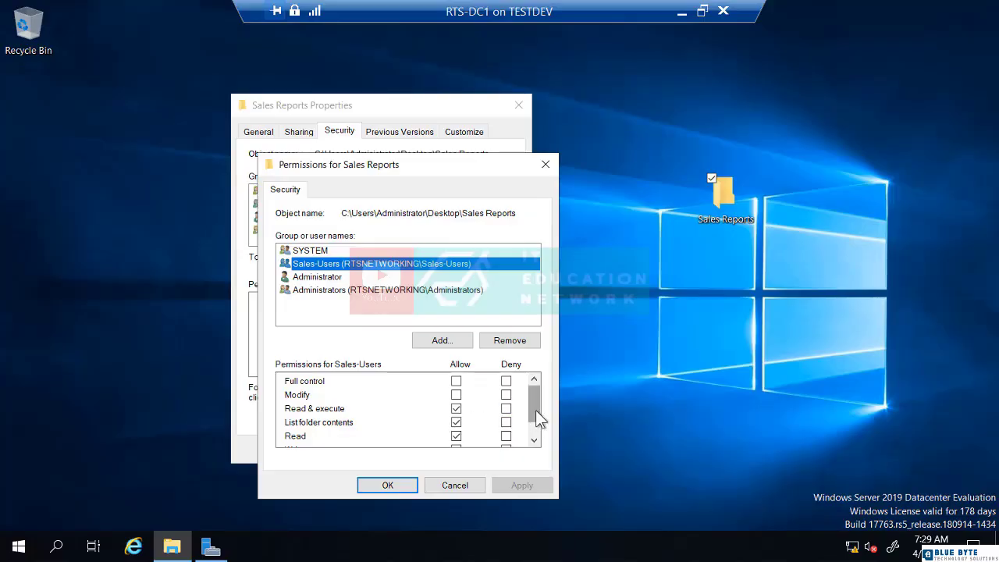
left_click_drag(535, 410, 535, 437)
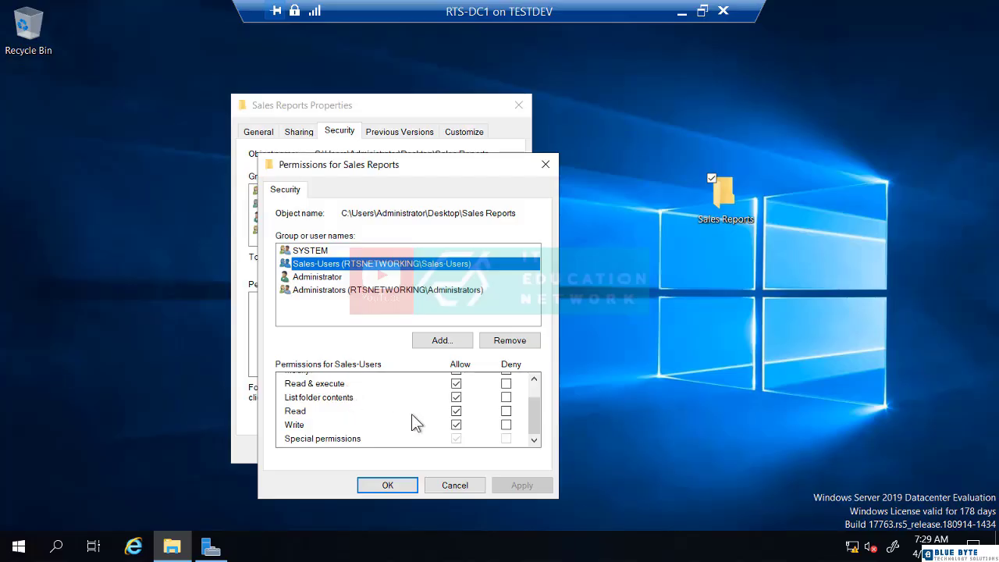
left_click_drag(531, 415, 535, 396)
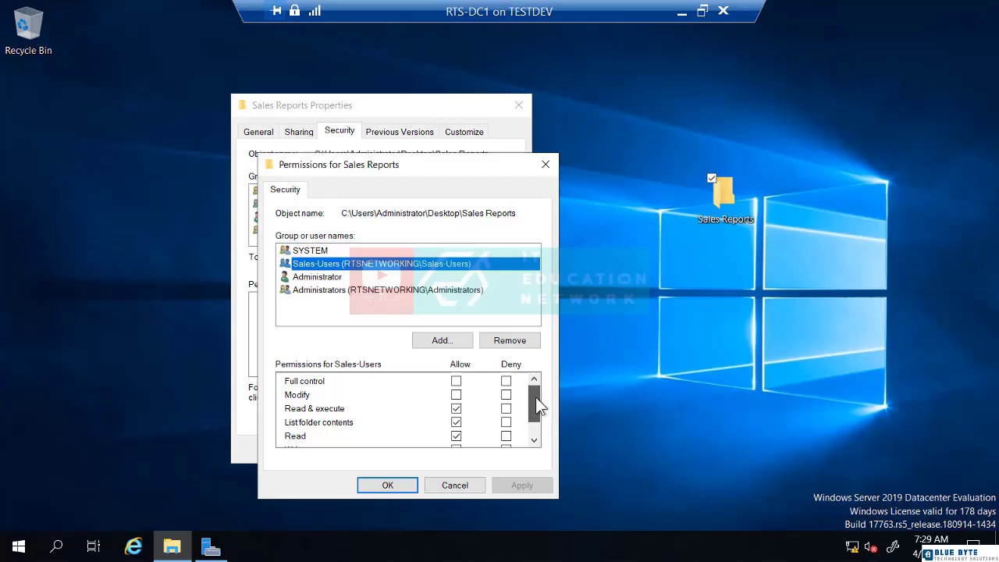
left_click(456, 422)
left_click_drag(535, 407, 537, 434)
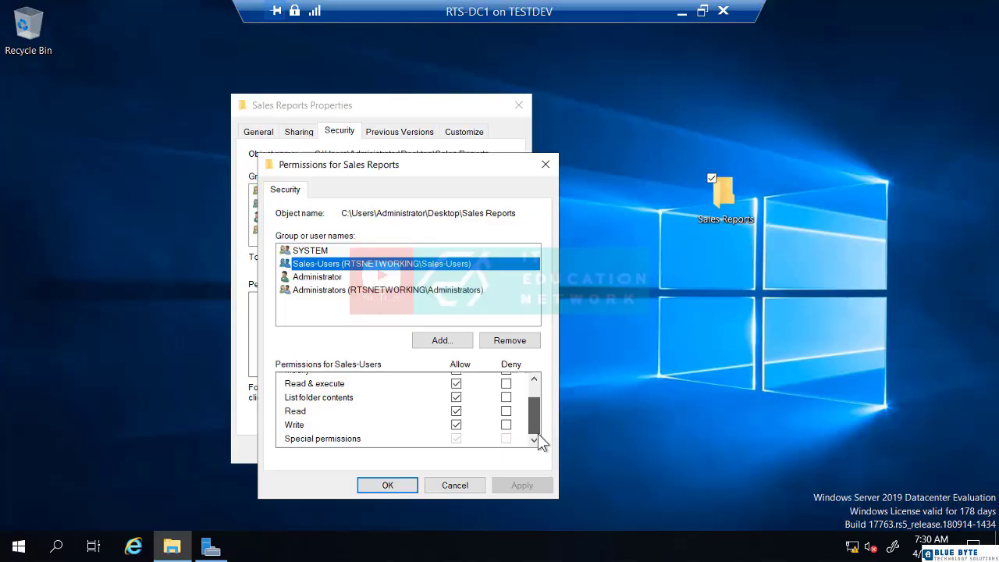
left_click(451, 484)
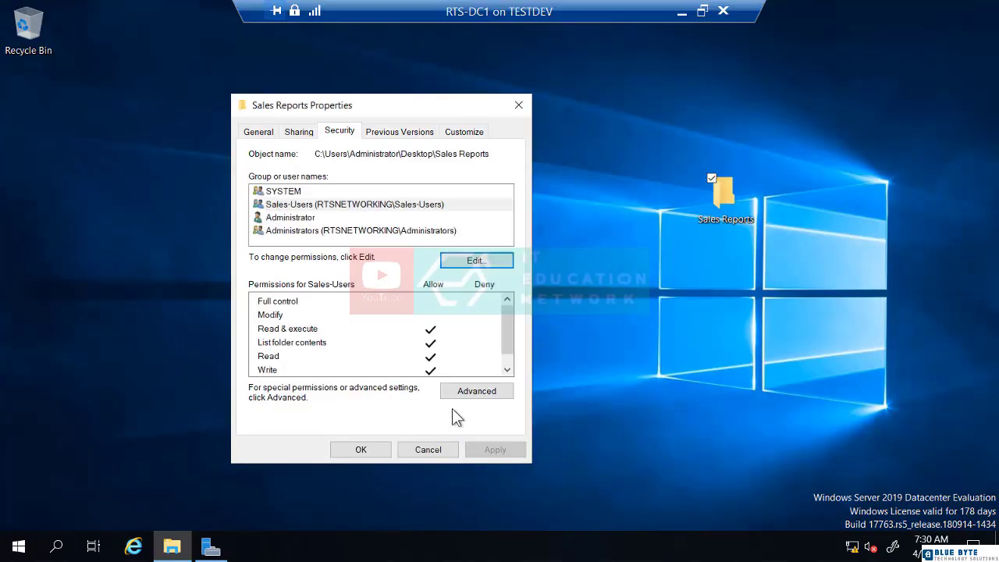
Reopen the Sales-Users entry's advanced permissions, clear Delete subfolders and files, and allow Delete.
left_click(472, 393)
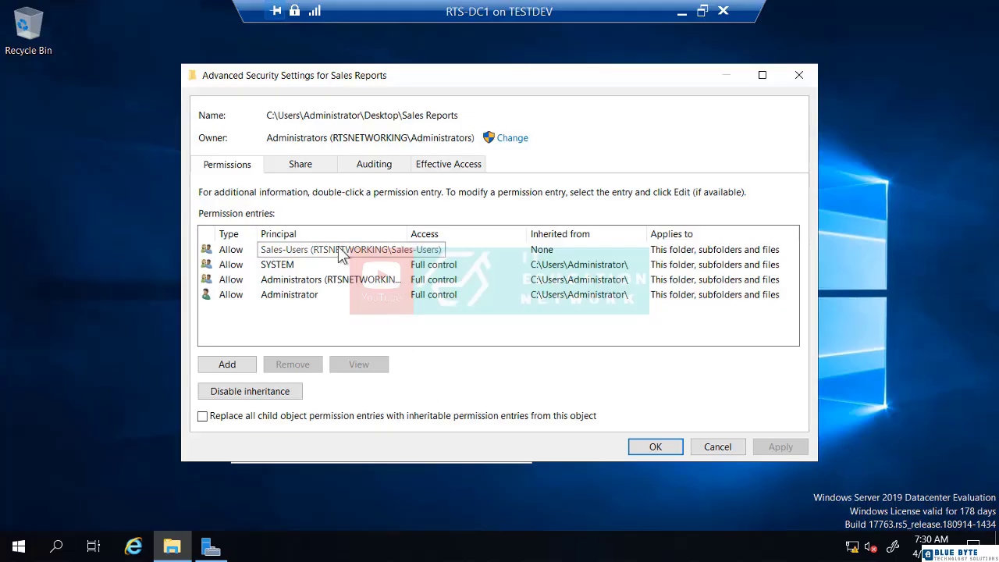
left_click(338, 250)
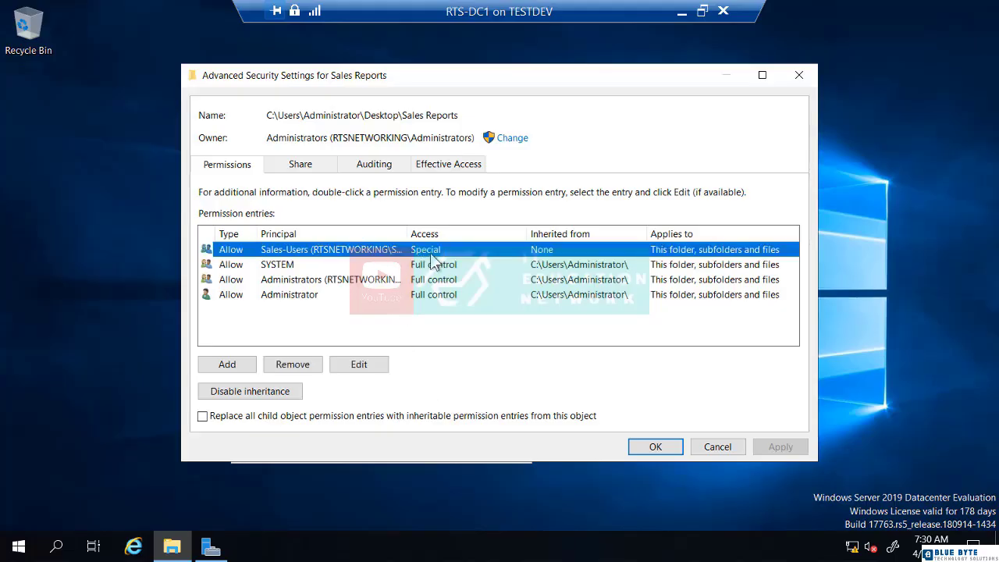
left_click(365, 366)
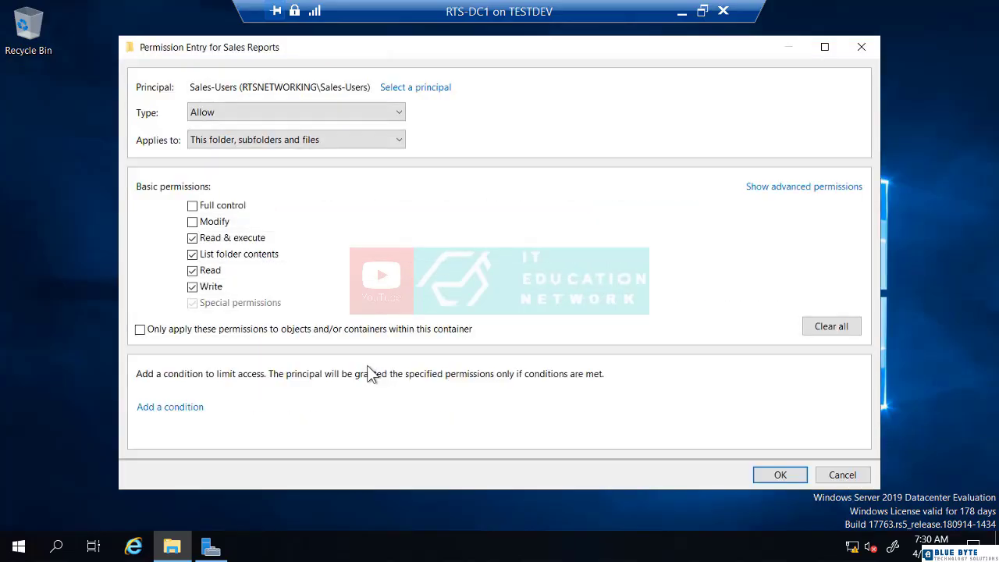
left_click(771, 189)
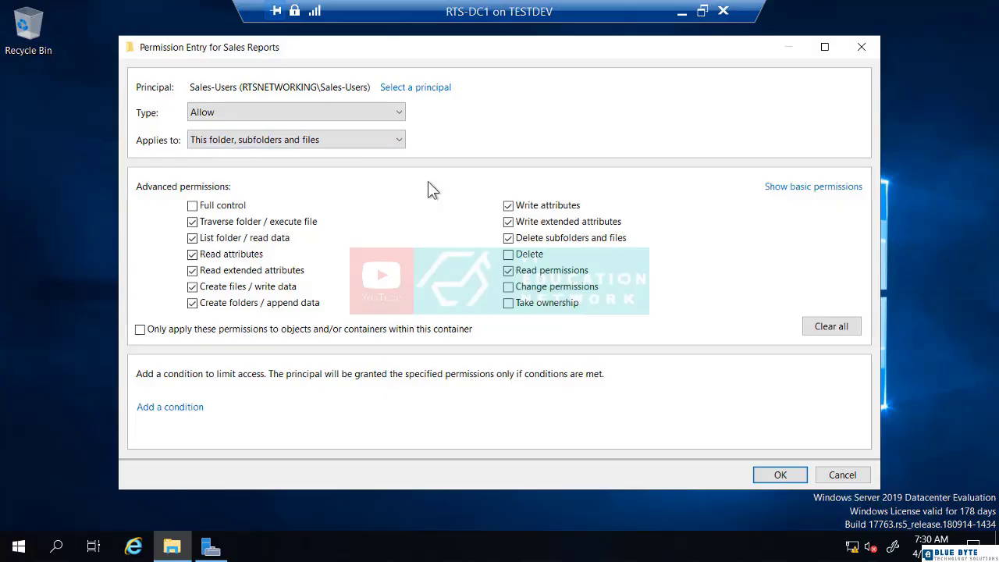
left_click(509, 238)
left_click(509, 255)
left_click(508, 270)
Make the Sales-Users permission entry apply to Files only and save the advanced security settings.
left_click(399, 145)
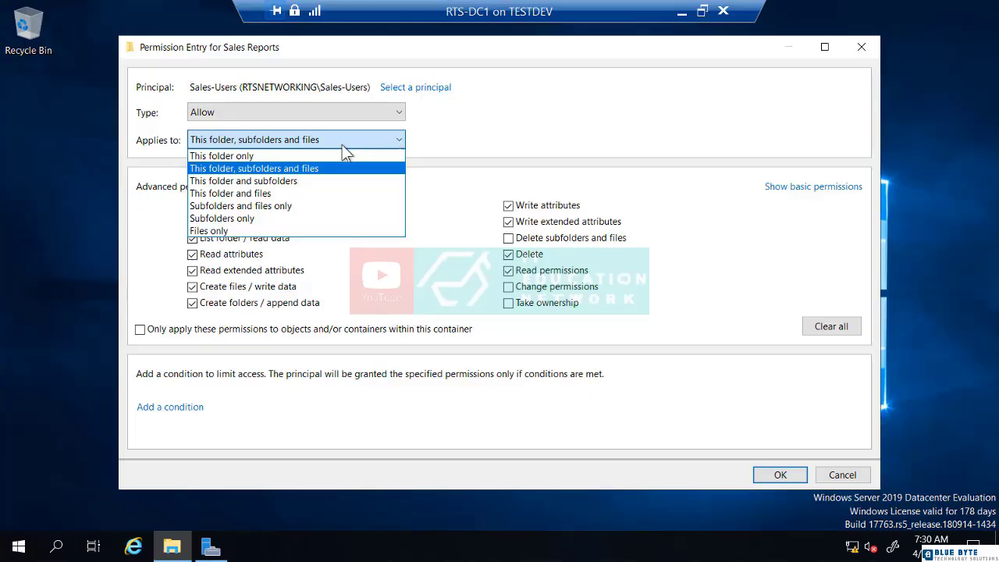
left_click(310, 229)
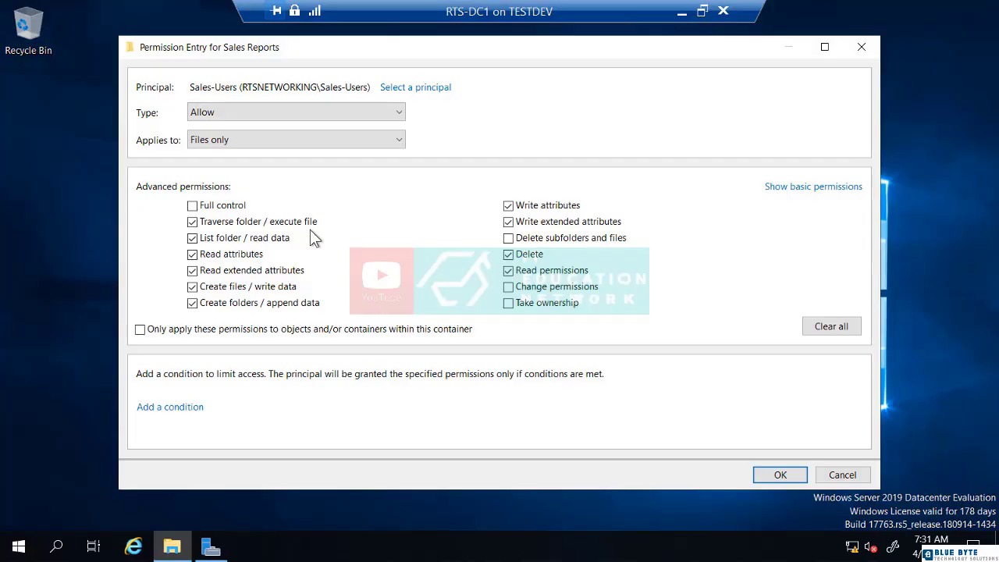
left_click(778, 477)
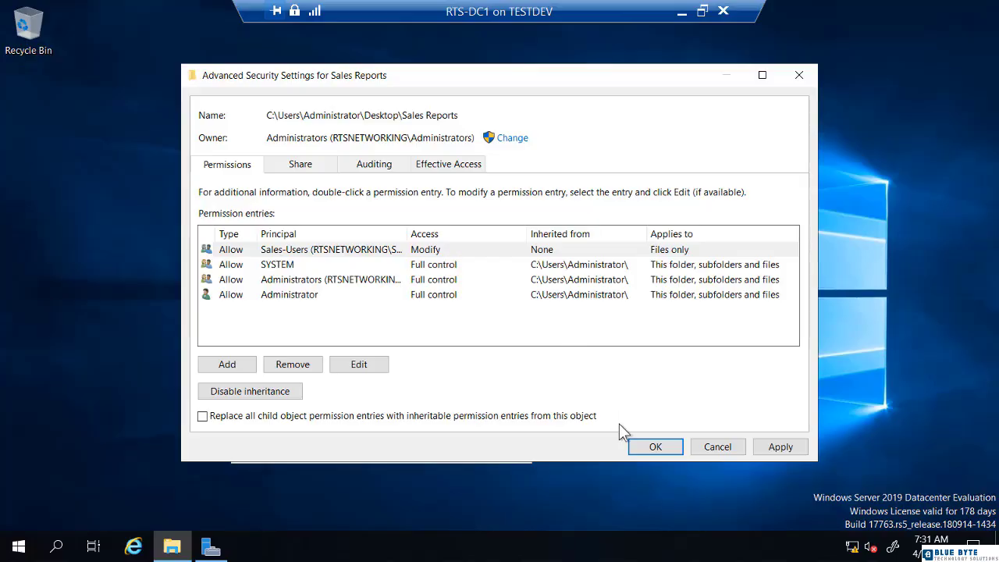
left_click(639, 446)
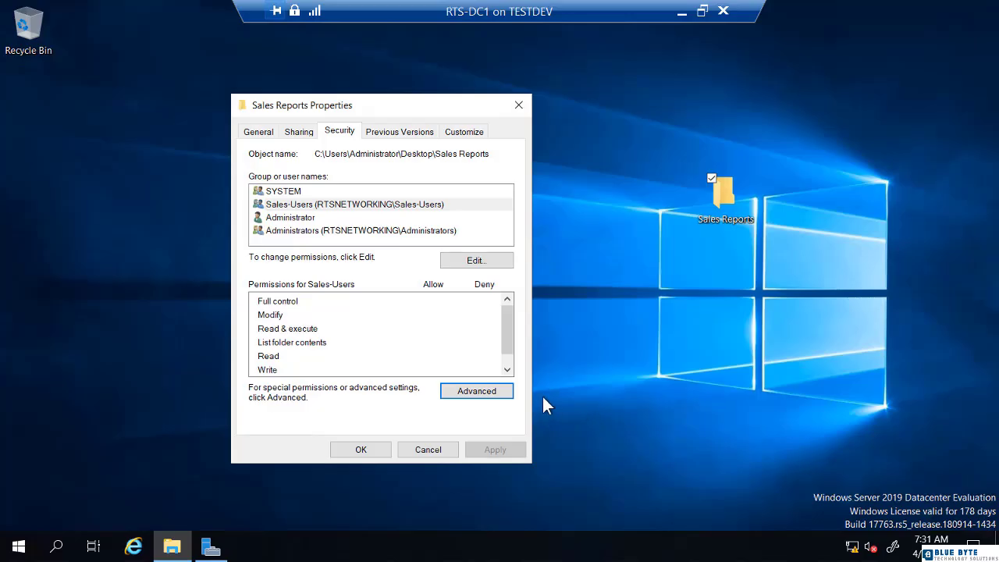
Check how the Sales-Users permissions are listed down to Special permissions, and leave the editor without changes.
left_click(461, 263)
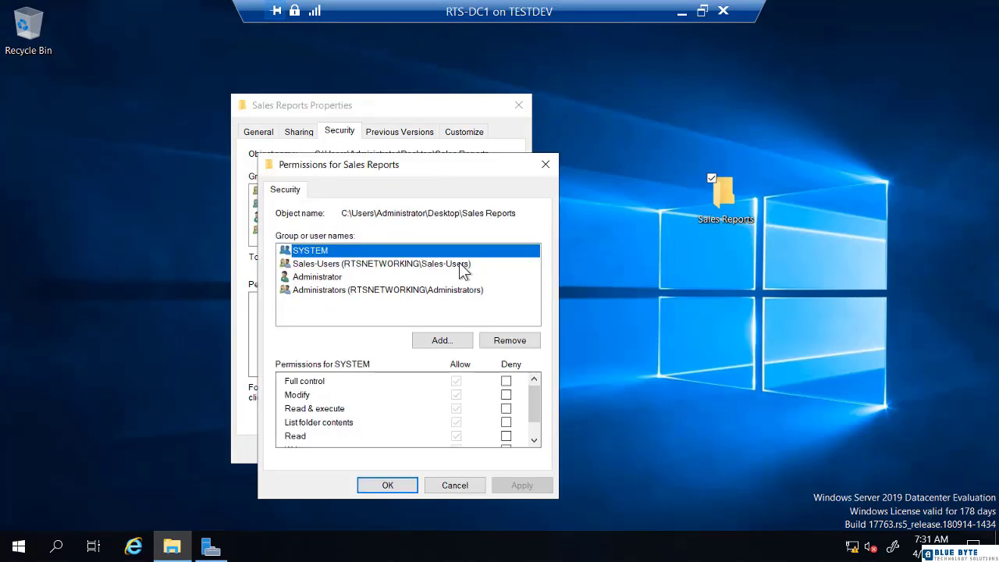
left_click(425, 265)
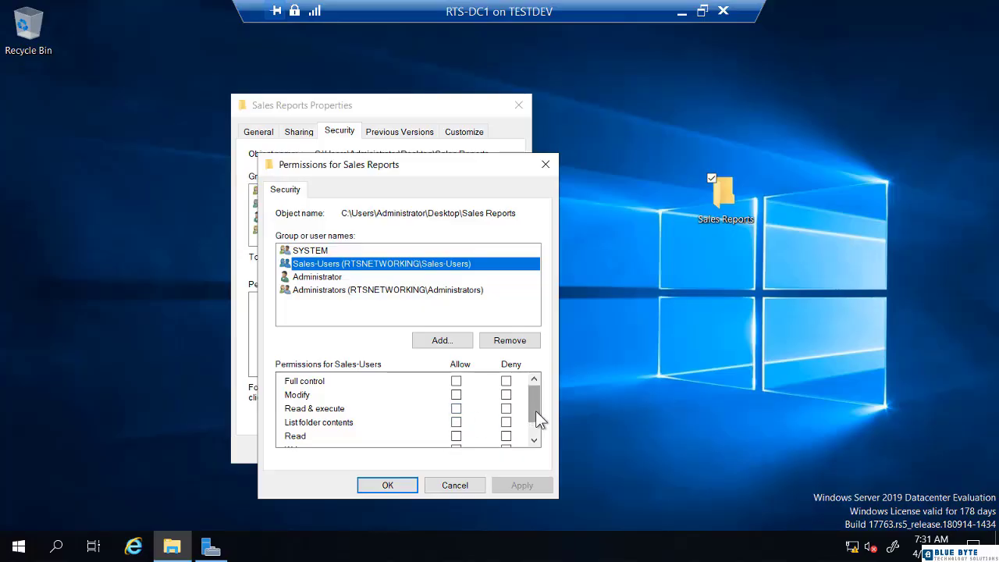
left_click_drag(536, 411, 537, 426)
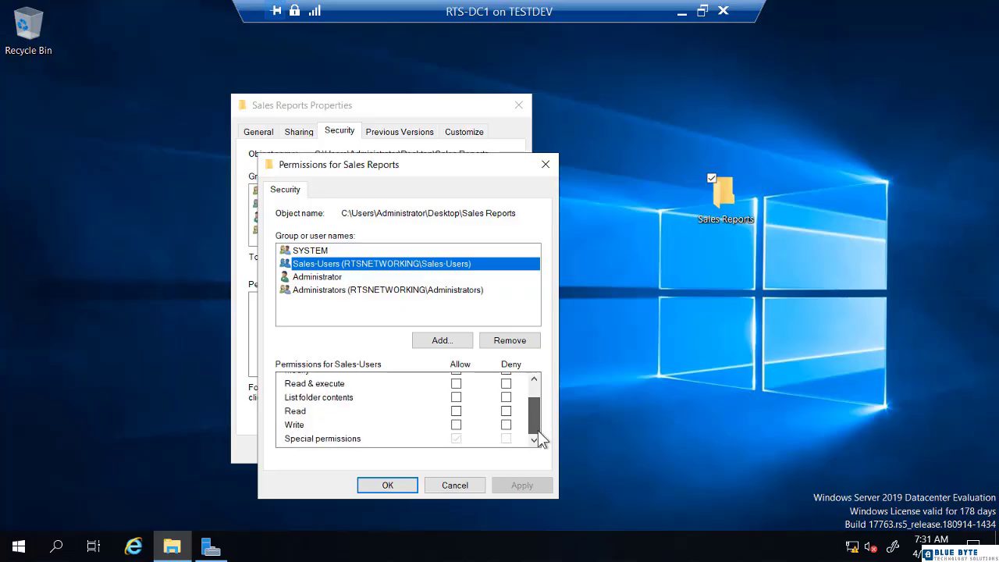
left_click(455, 485)
Set the Sales-Users entry to apply to This folder, subfolders and files, save it, and select Sales-Users in the folder's security properties.
left_click(472, 394)
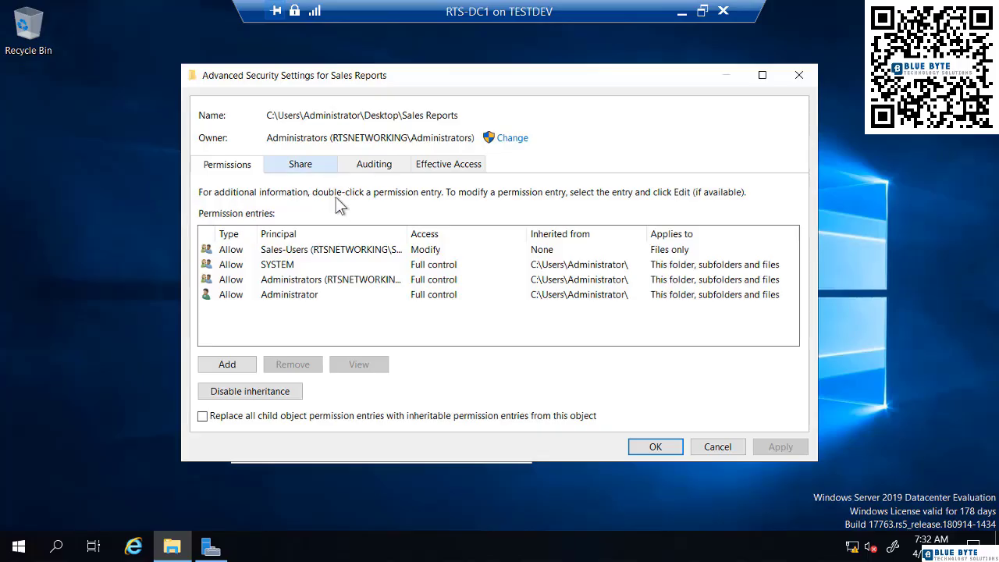
left_click(310, 251)
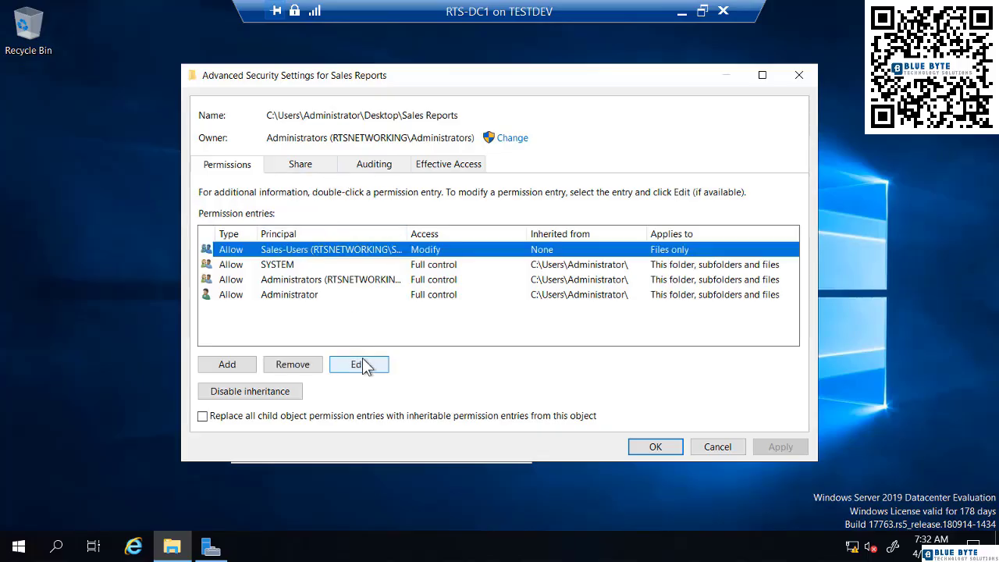
left_click(358, 365)
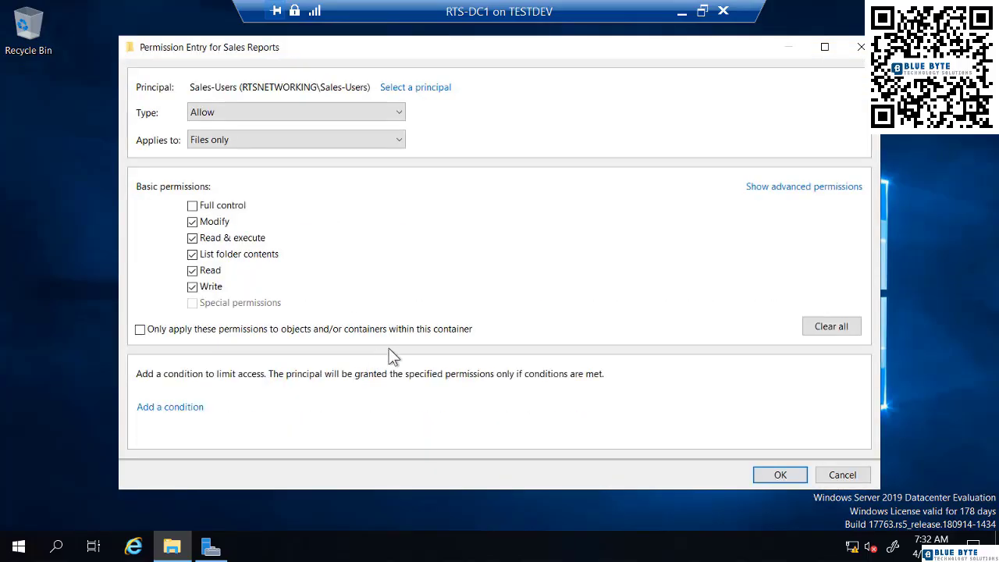
left_click(757, 195)
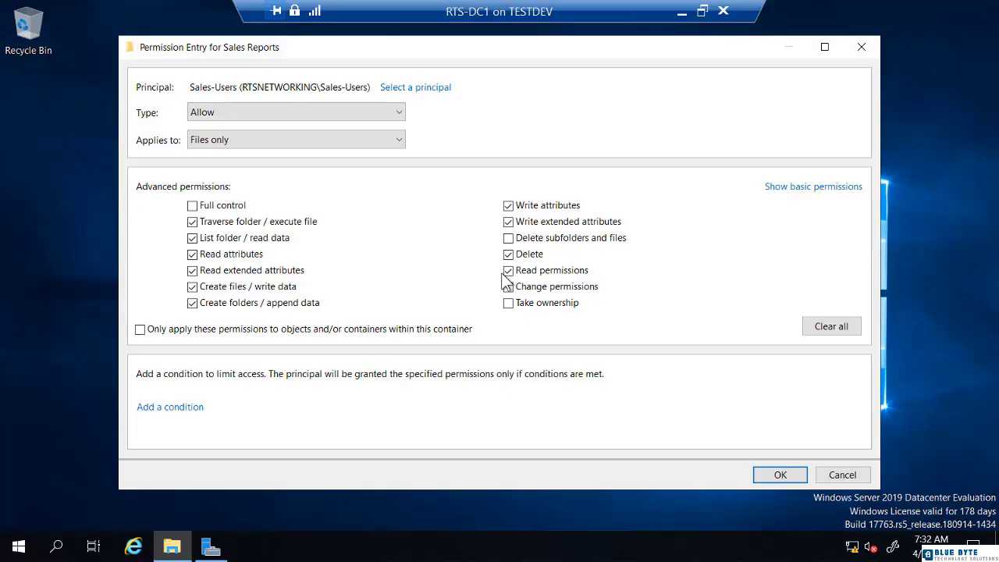
left_click(387, 145)
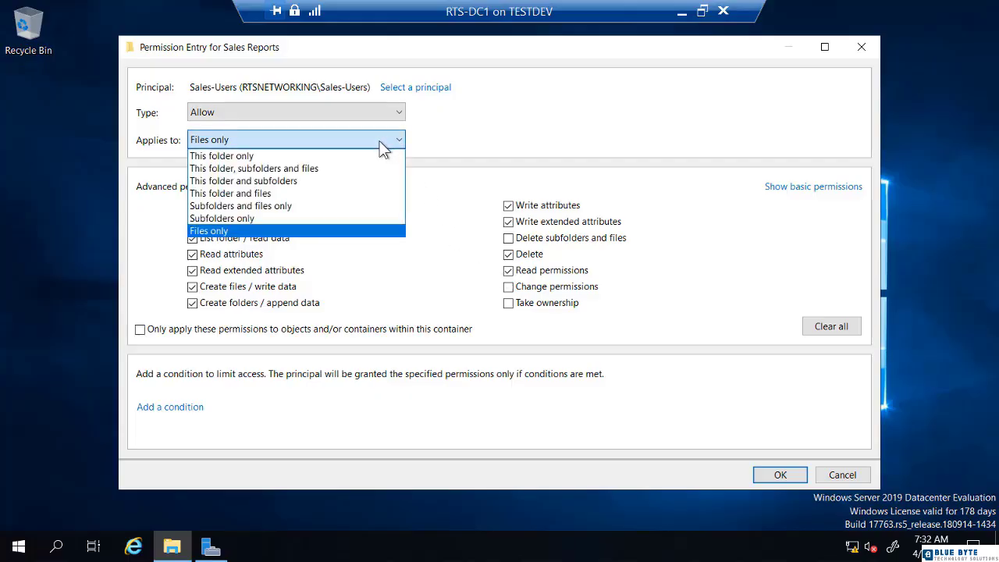
left_click(294, 169)
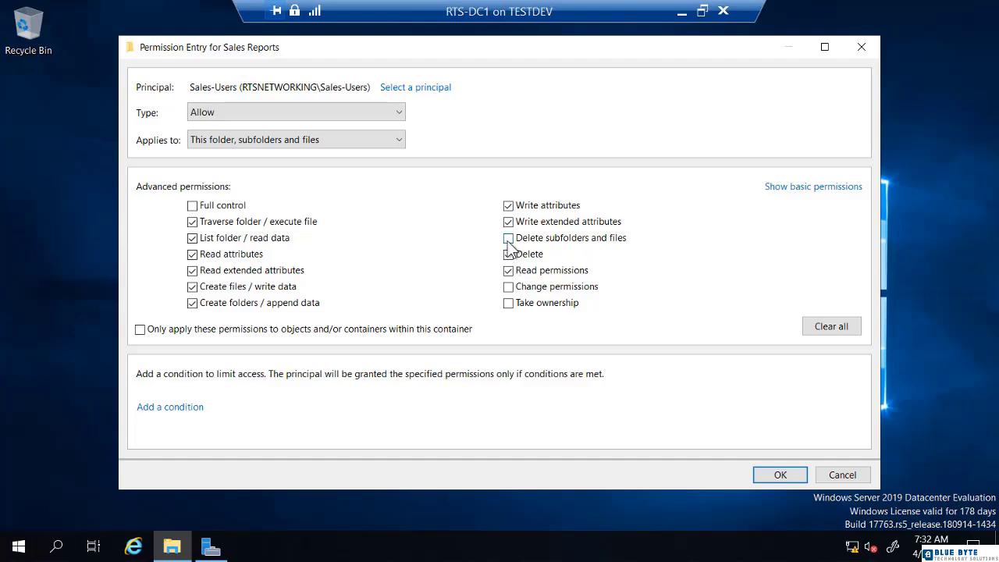
left_click(772, 476)
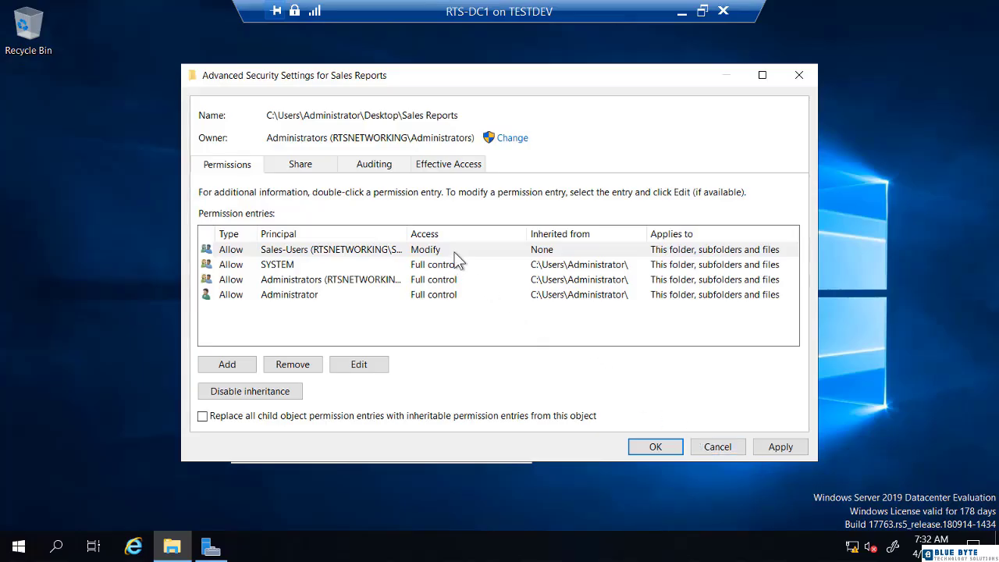
left_click(645, 448)
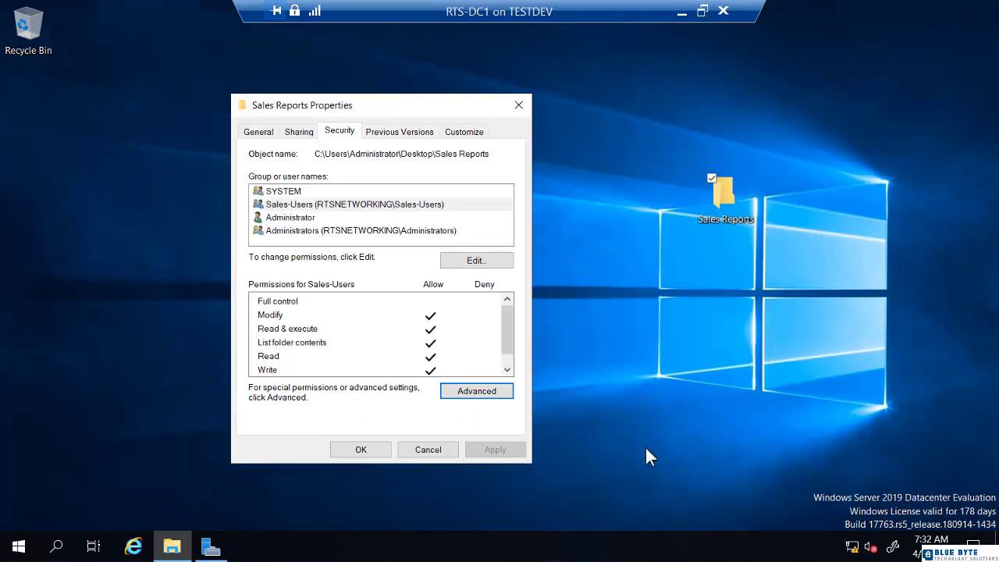
left_click(429, 206)
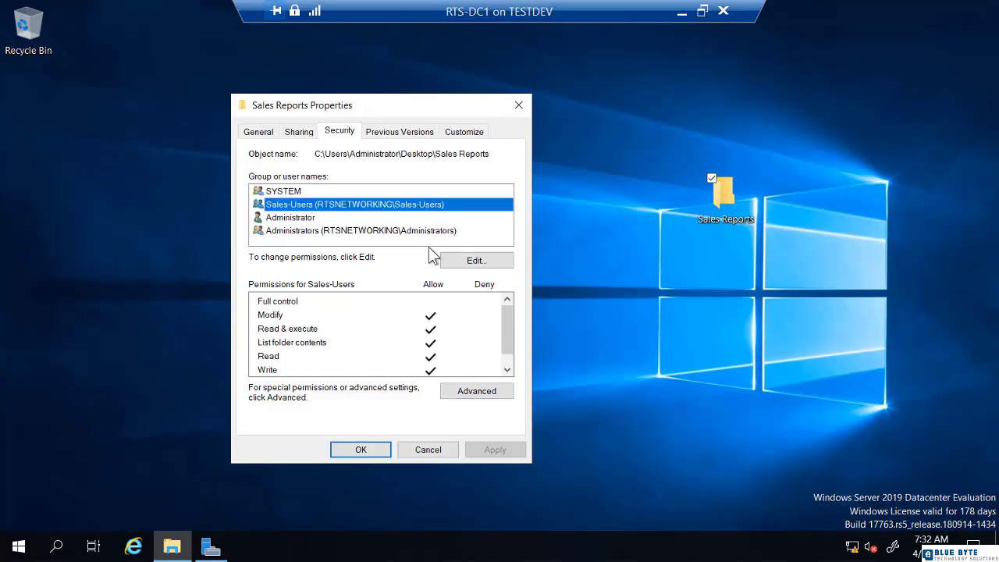